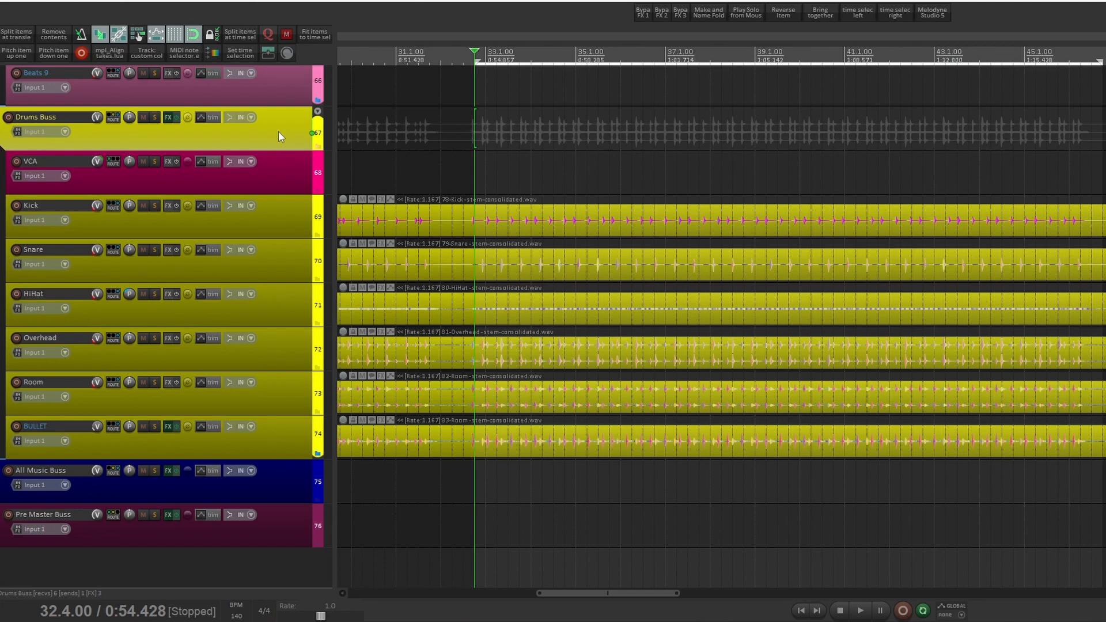
Inspect the Drums Buss effects chain and go through its drum tracks from Kick to BULLET.
{"action": "left_click", "coordinate": [169, 118]}
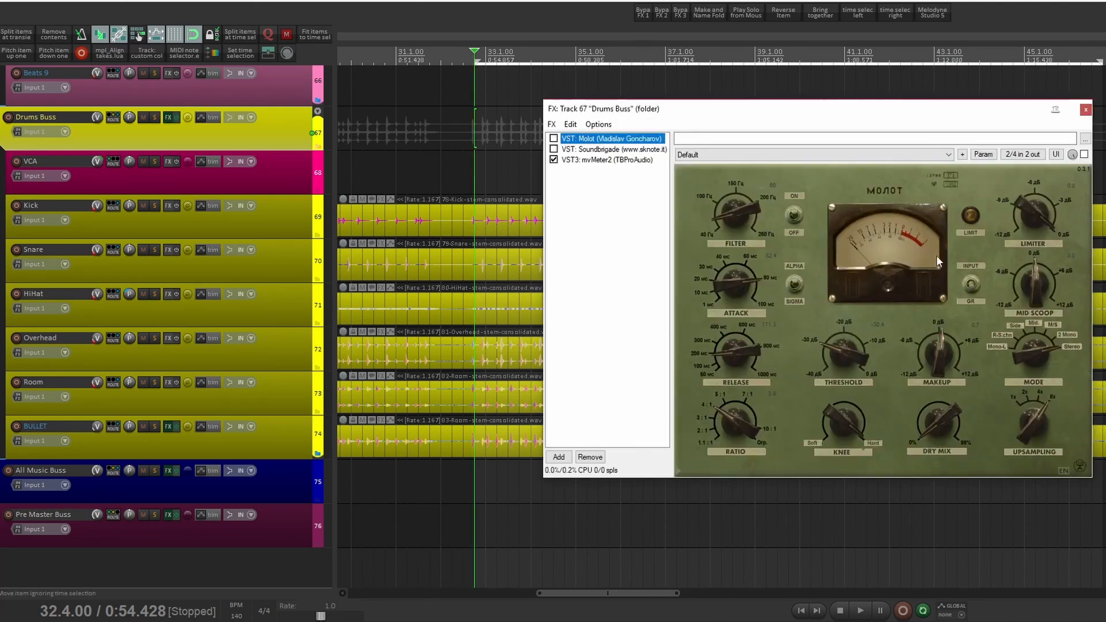
{"action": "left_click", "coordinate": [1085, 110]}
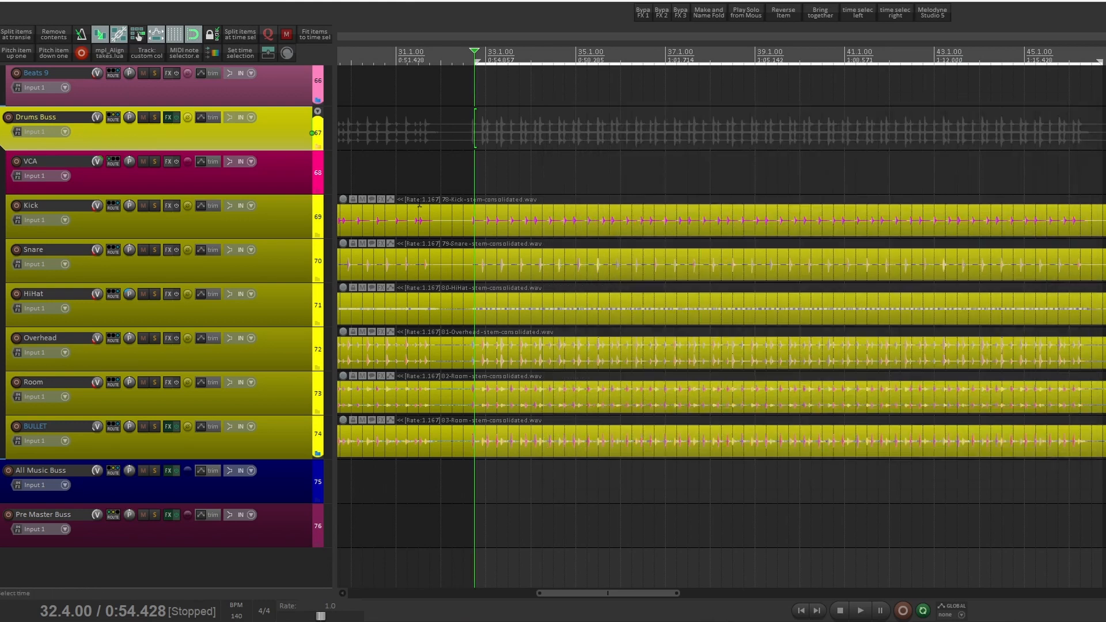
{"action": "left_click", "coordinate": [289, 217]}
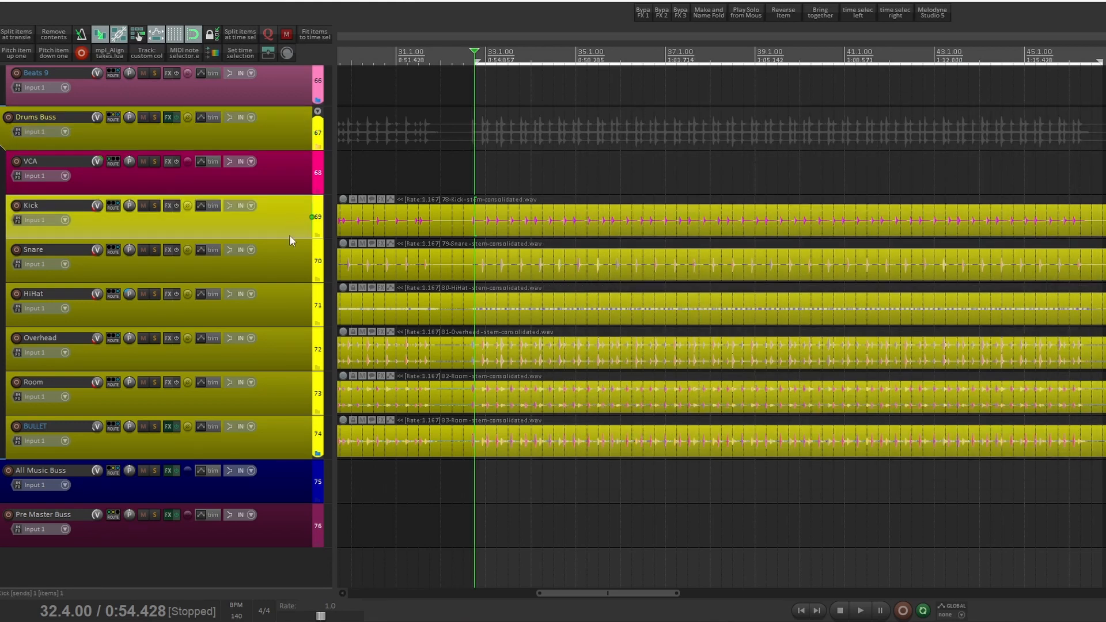
{"action": "left_click", "coordinate": [286, 261]}
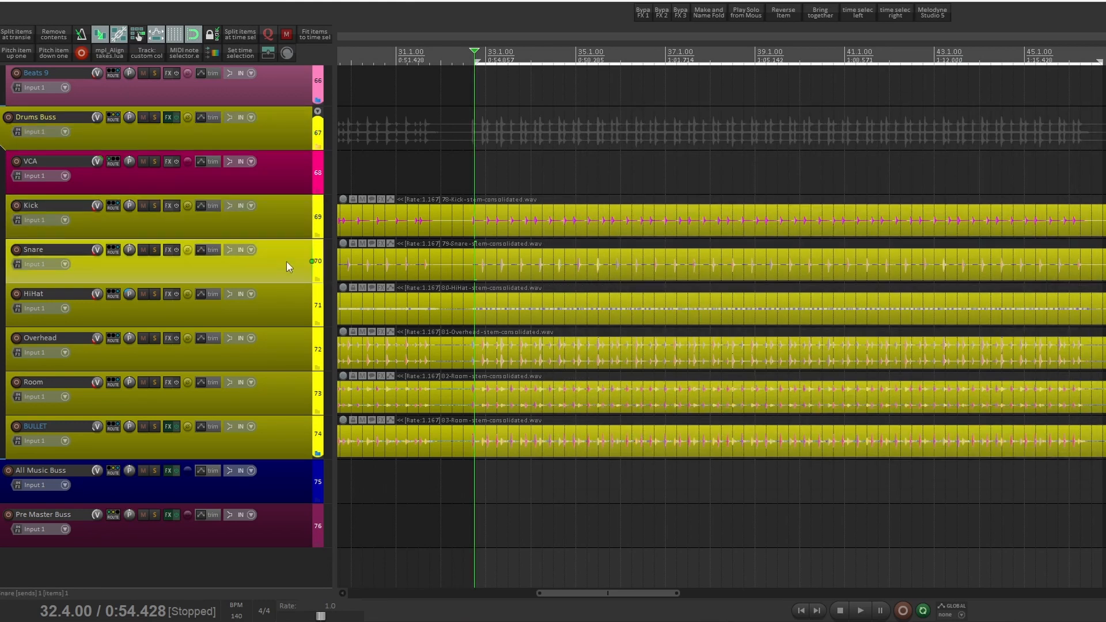
{"action": "left_click", "coordinate": [284, 309]}
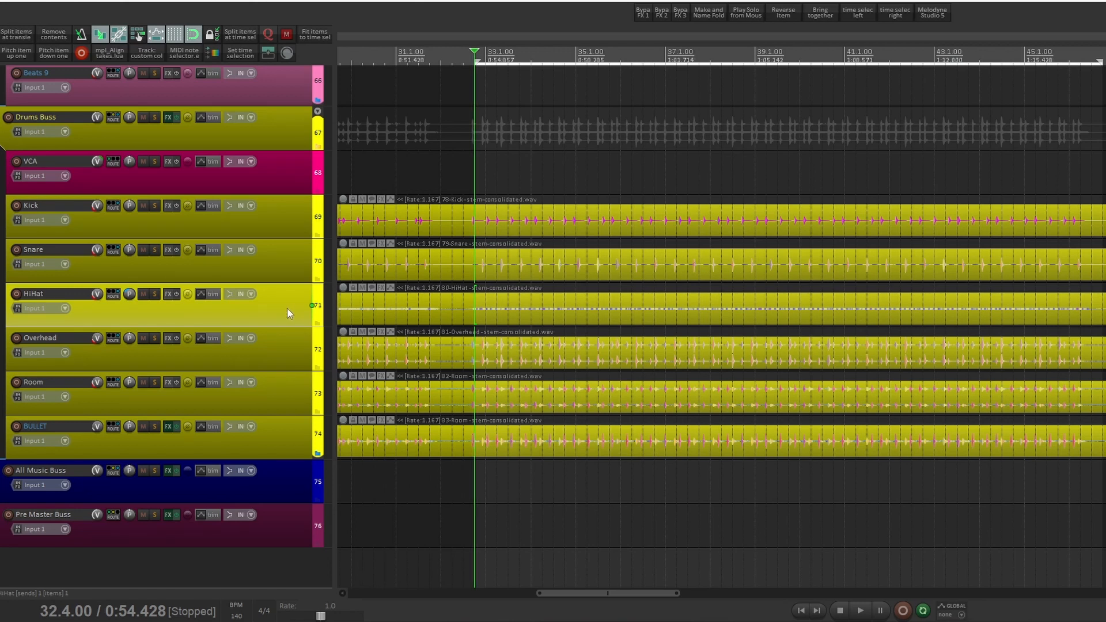
{"action": "left_click", "coordinate": [282, 350]}
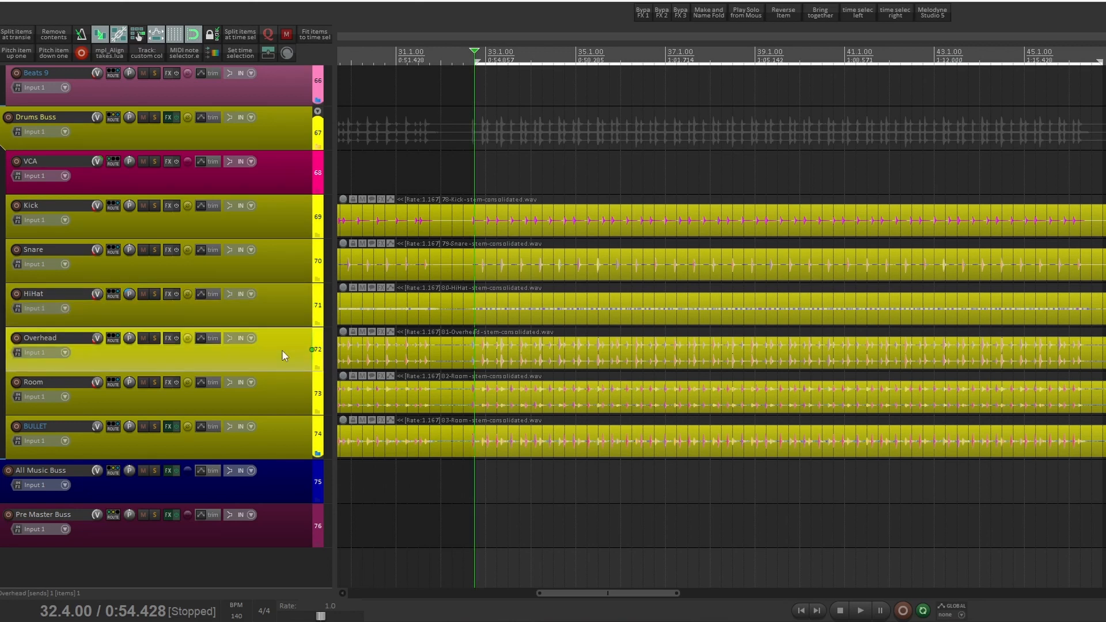
{"action": "left_click", "coordinate": [286, 395]}
{"action": "left_click", "coordinate": [280, 430]}
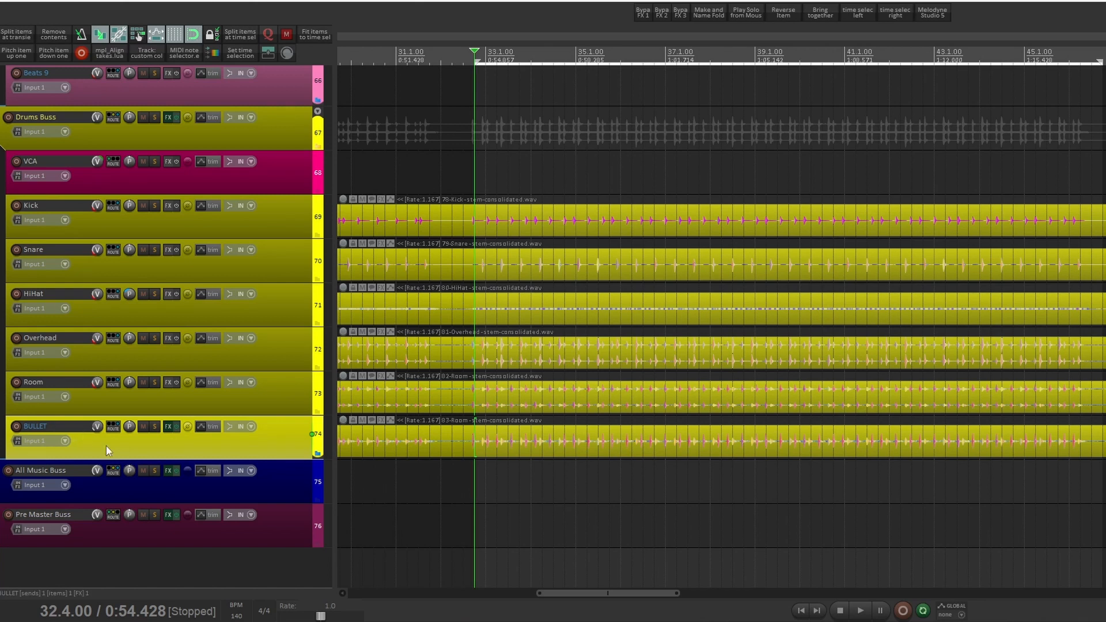
Solo the BULLET track and compare its playback with Decapitator bypassed and enabled, ending with solo off and the effects window closed.
{"action": "left_click", "coordinate": [169, 428]}
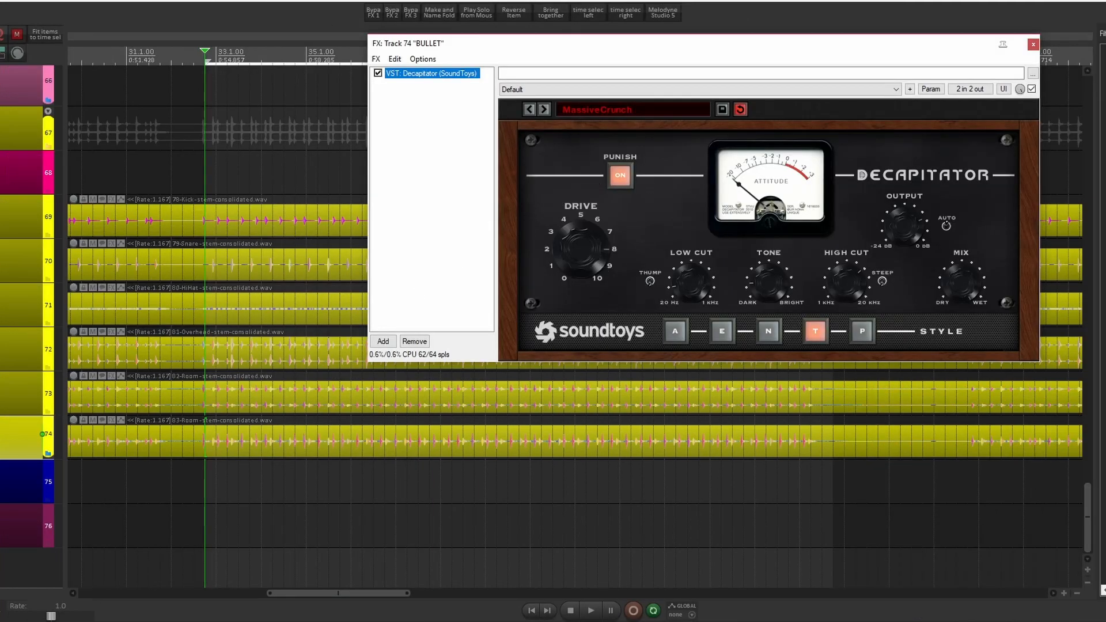
{"action": "left_click", "coordinate": [3, 433]}
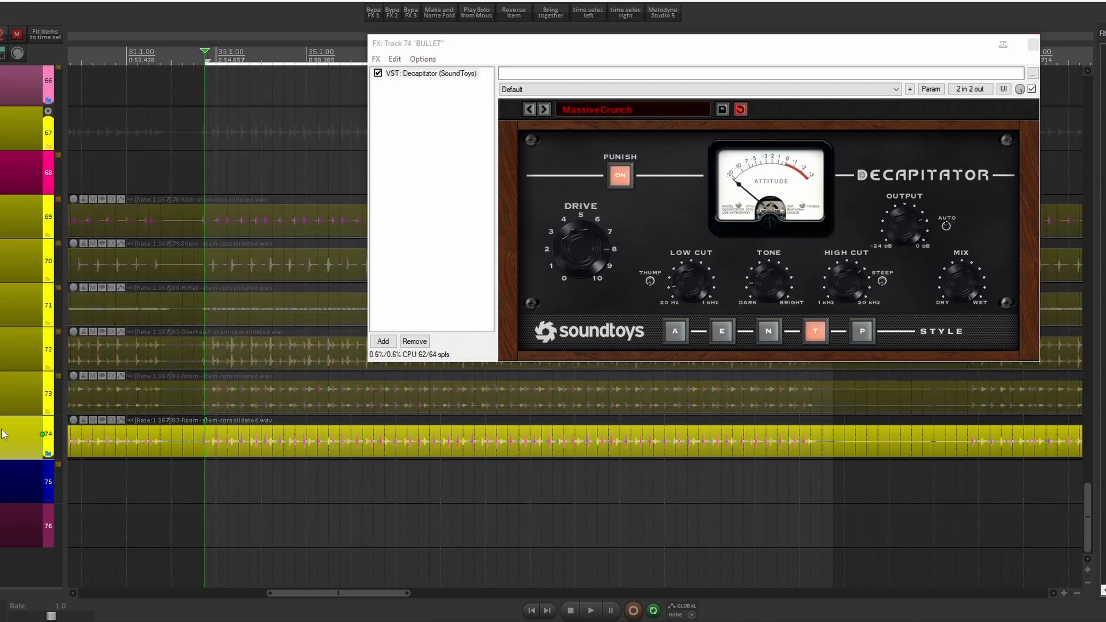
{"action": "left_click", "coordinate": [1032, 89]}
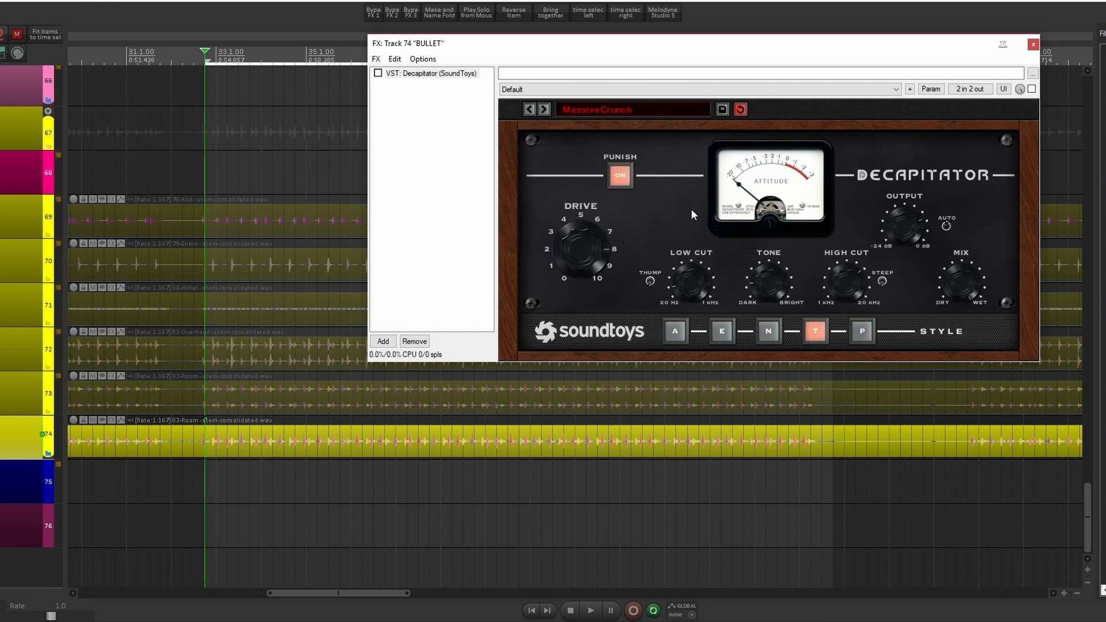
{"action": "key", "text": "space"}
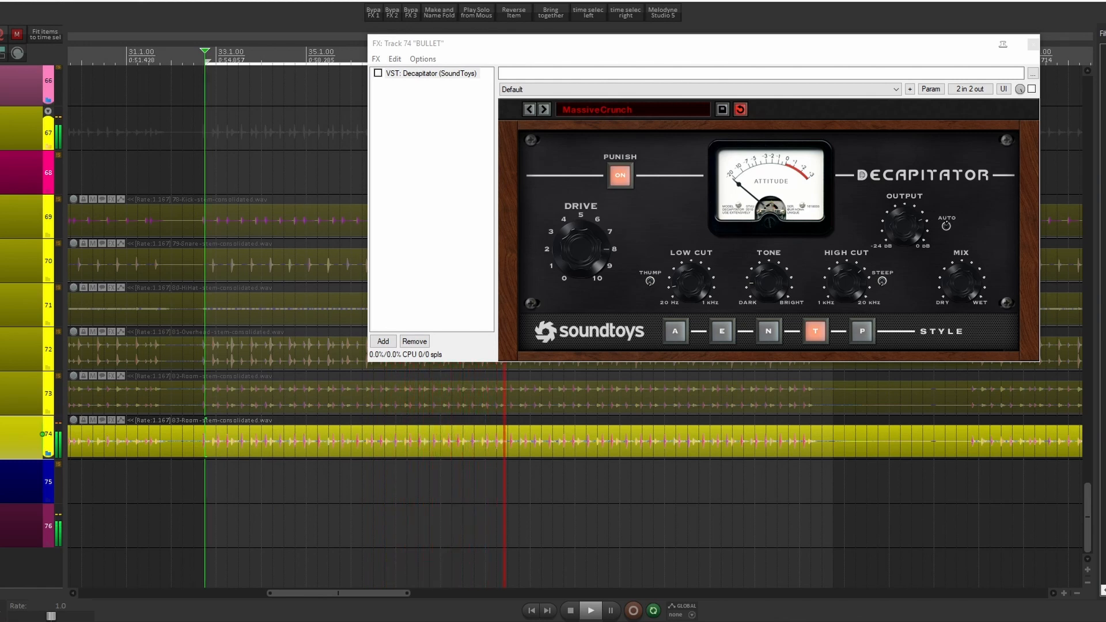
{"action": "key", "text": "space"}
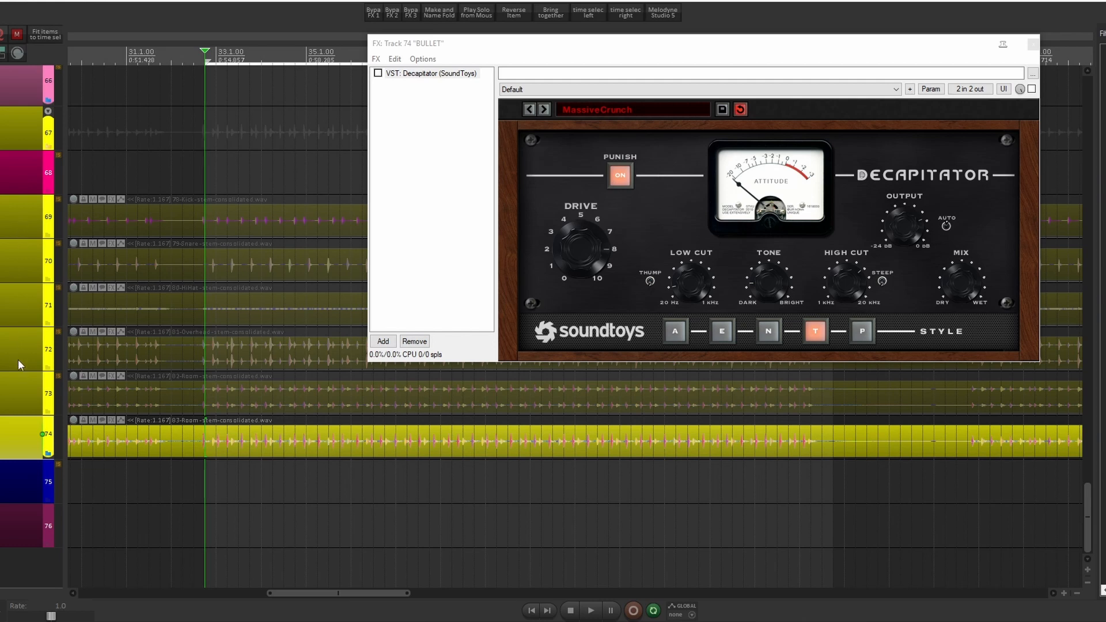
{"action": "key", "text": "space"}
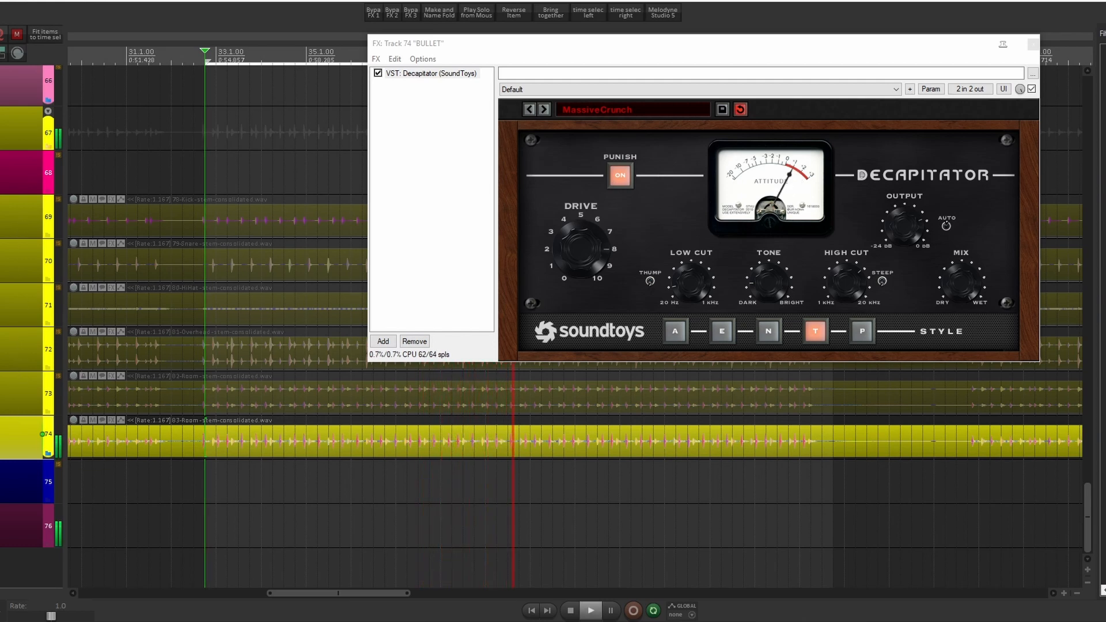
{"action": "key", "text": "space"}
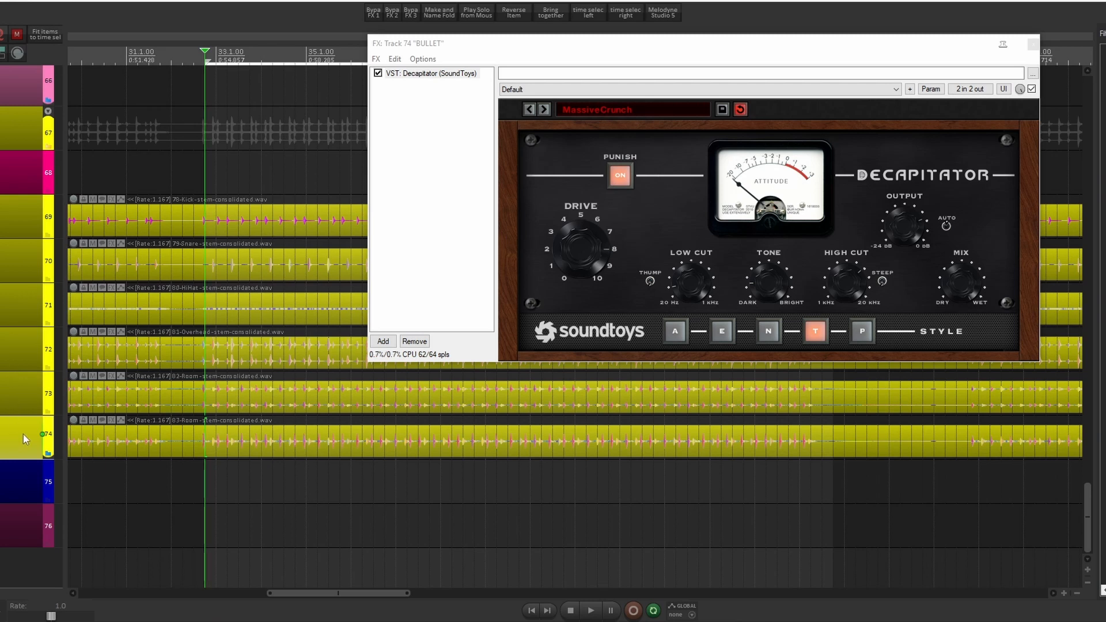
{"action": "key", "text": "Escape"}
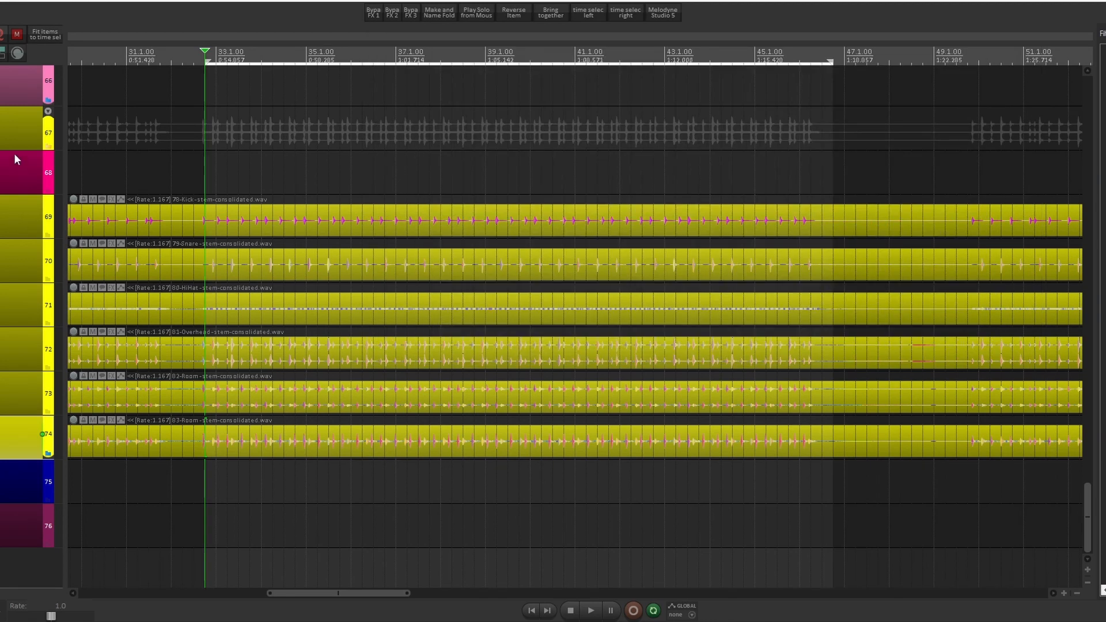
Select the Drums Buss and play back the full drum mix with Molot bypassed.
{"action": "left_click", "coordinate": [13, 132]}
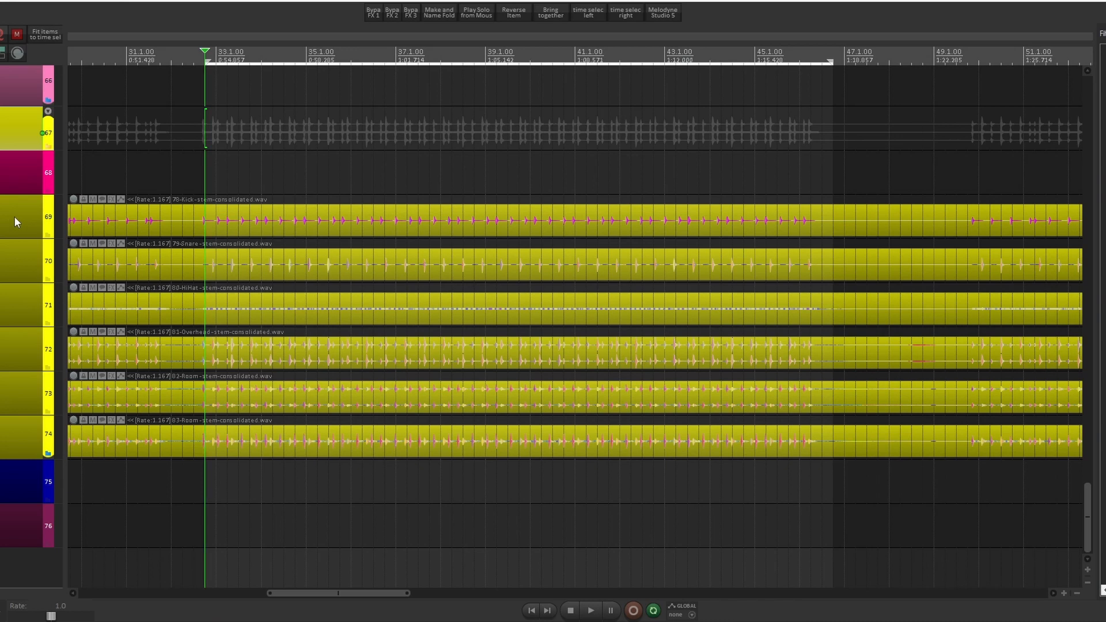
{"action": "key", "text": "space"}
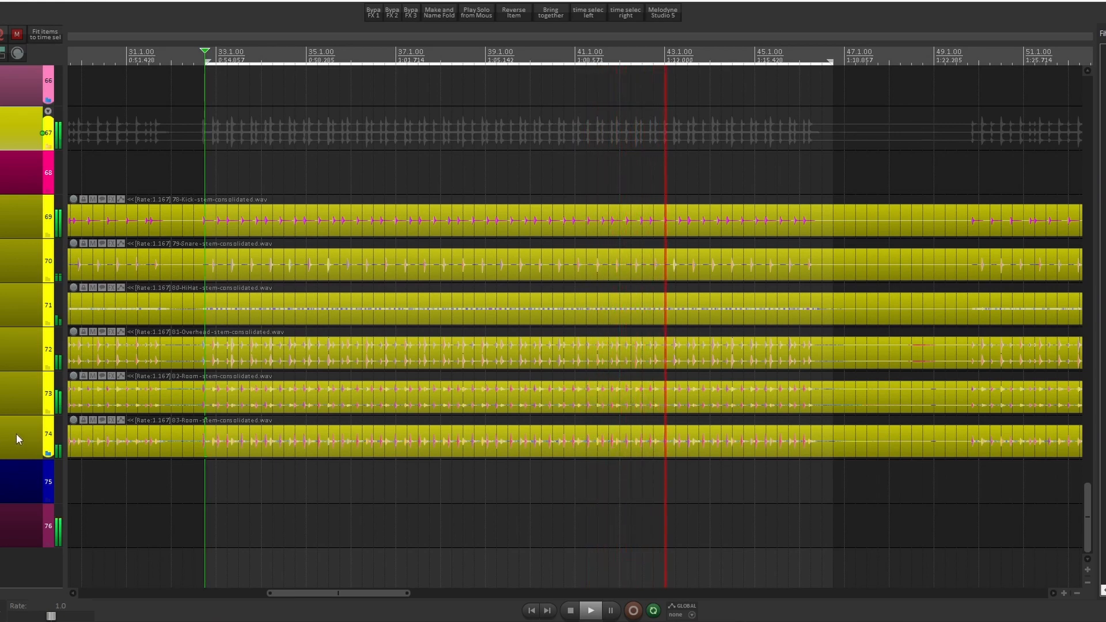
{"action": "key", "text": "space"}
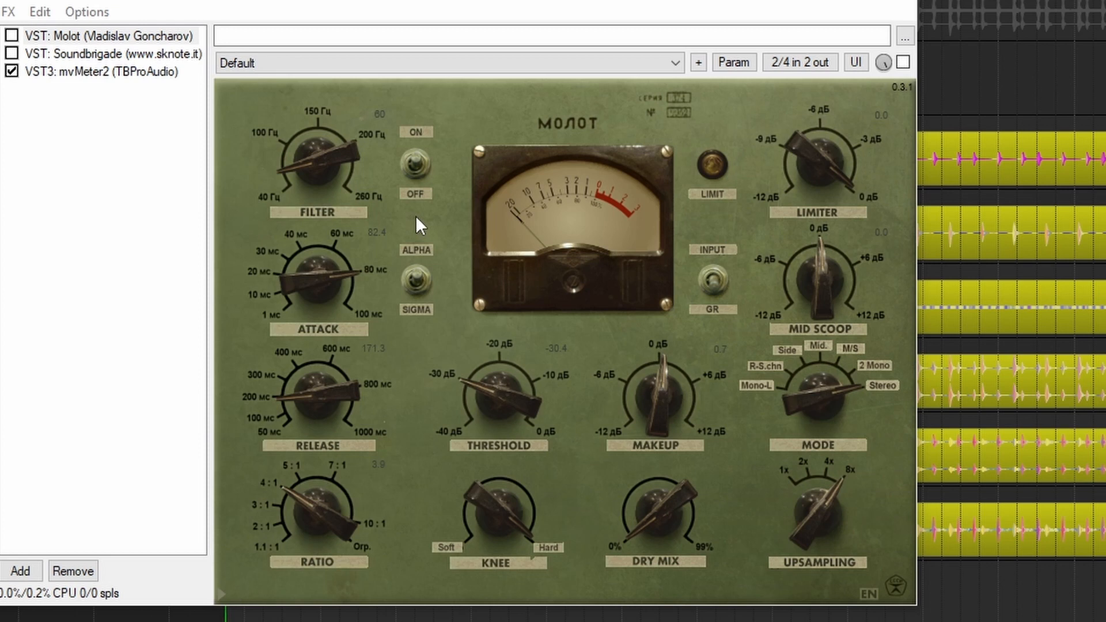
Switch Molot's labels to Russian and back to English, and try out its Filter knob.
{"action": "left_click", "coordinate": [868, 595]}
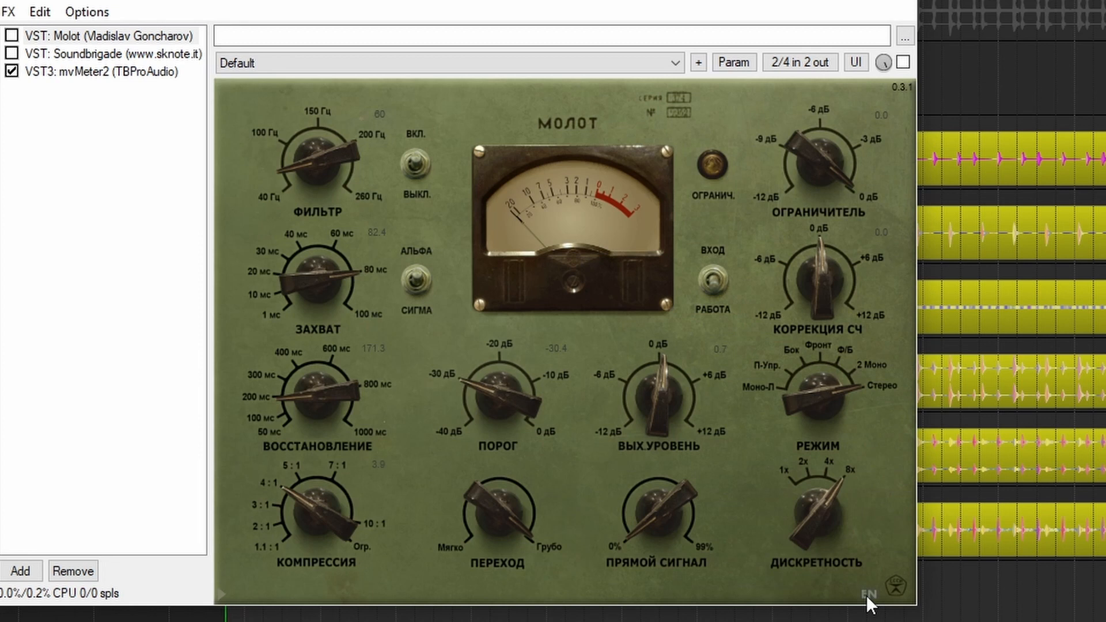
{"action": "left_click", "coordinate": [868, 594]}
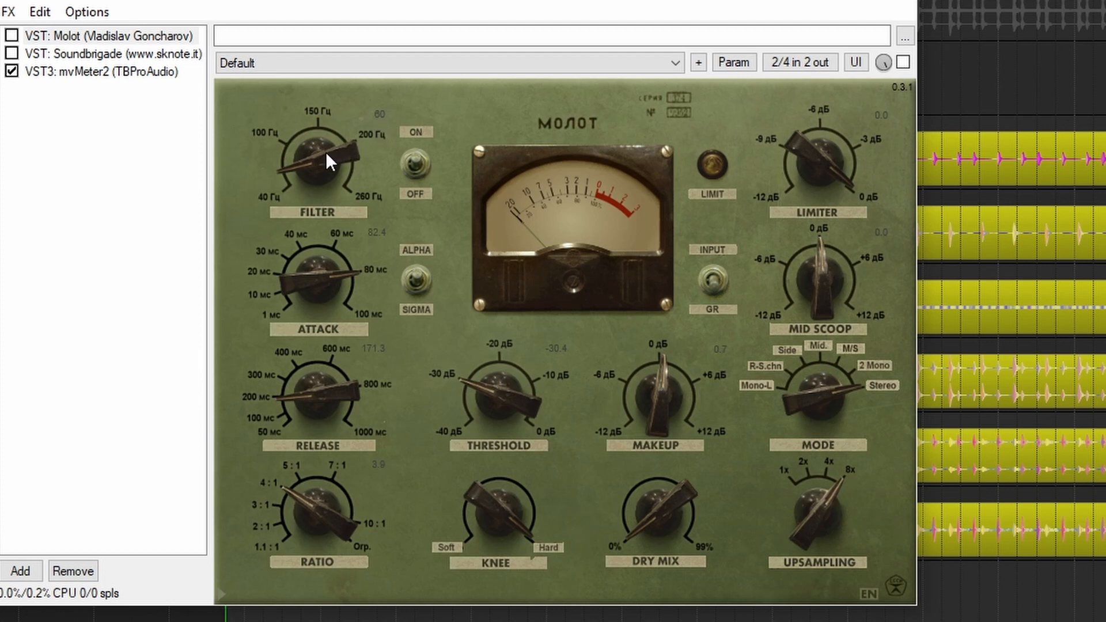
{"action": "mouse_move", "coordinate": [321, 154]}
{"action": "left_mouse_down"}
{"action": "mouse_move", "coordinate": [319, 116]}
{"action": "mouse_move", "coordinate": [307, 143]}
{"action": "left_mouse_up"}
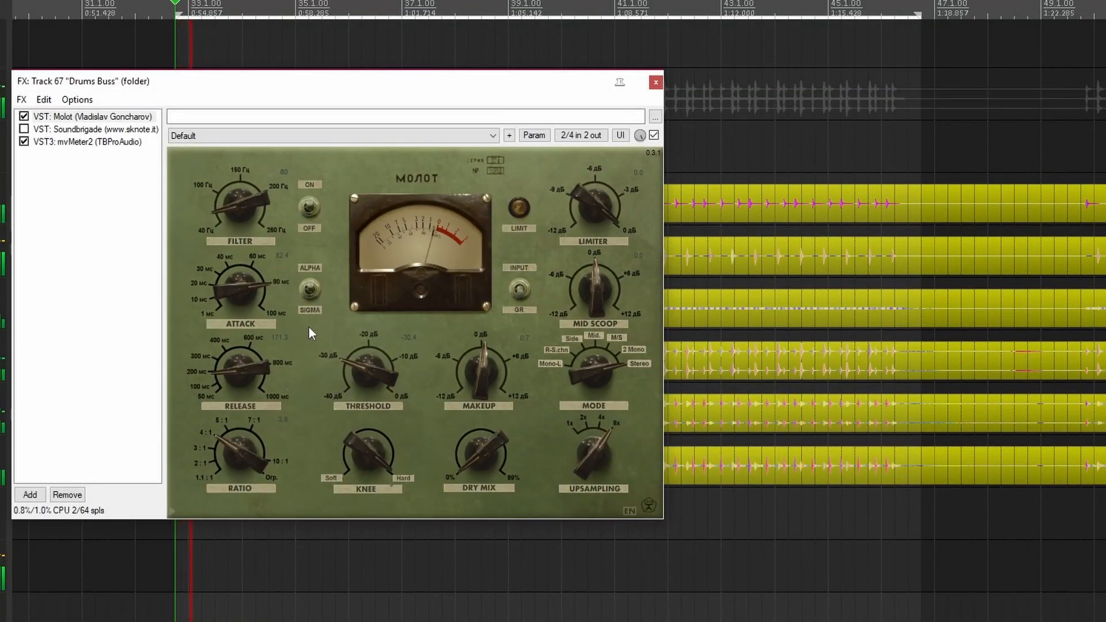
Toggle Molot's Alpha/Sigma switch during drum playback and set its Limiter to -12 dB.
{"action": "key", "text": "space"}
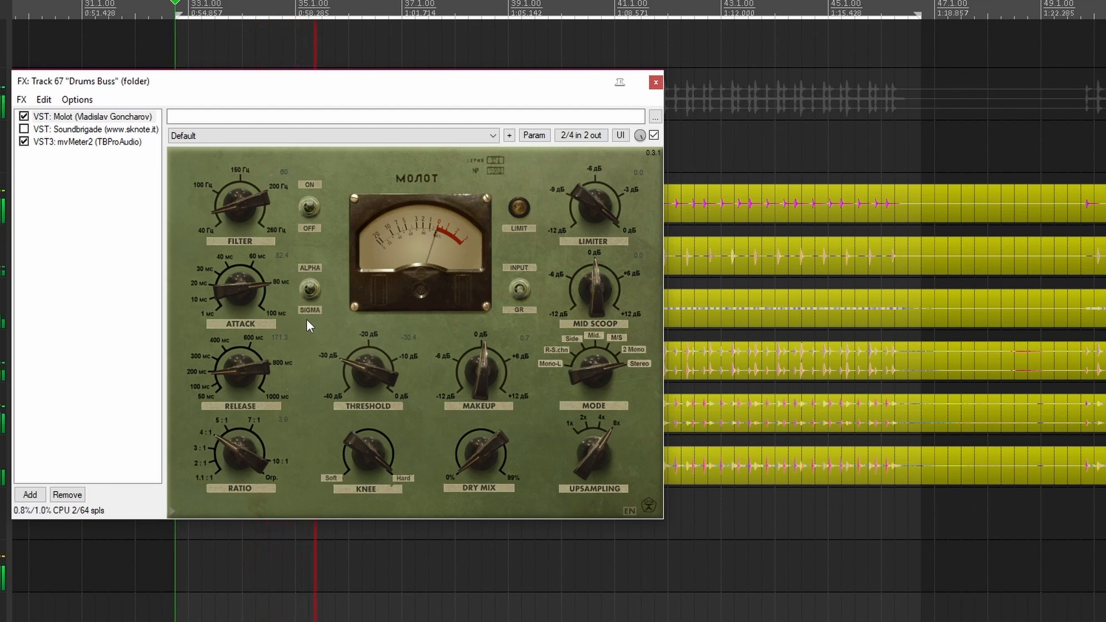
{"action": "left_click", "coordinate": [310, 287]}
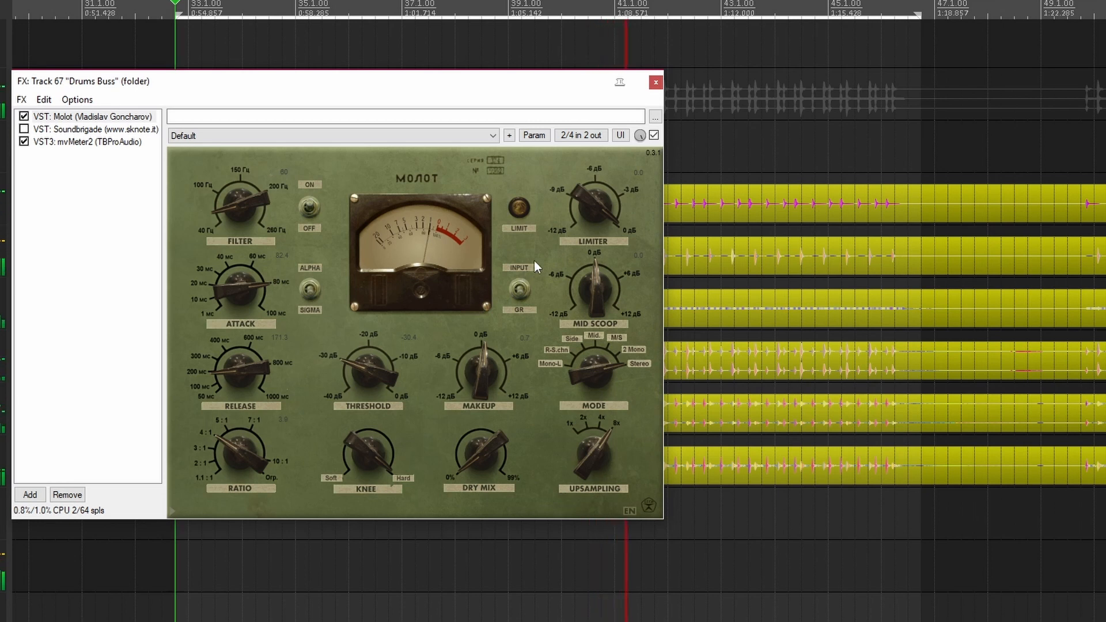
{"action": "left_click_drag", "start_coordinate": [593, 203], "coordinate": [551, 319]}
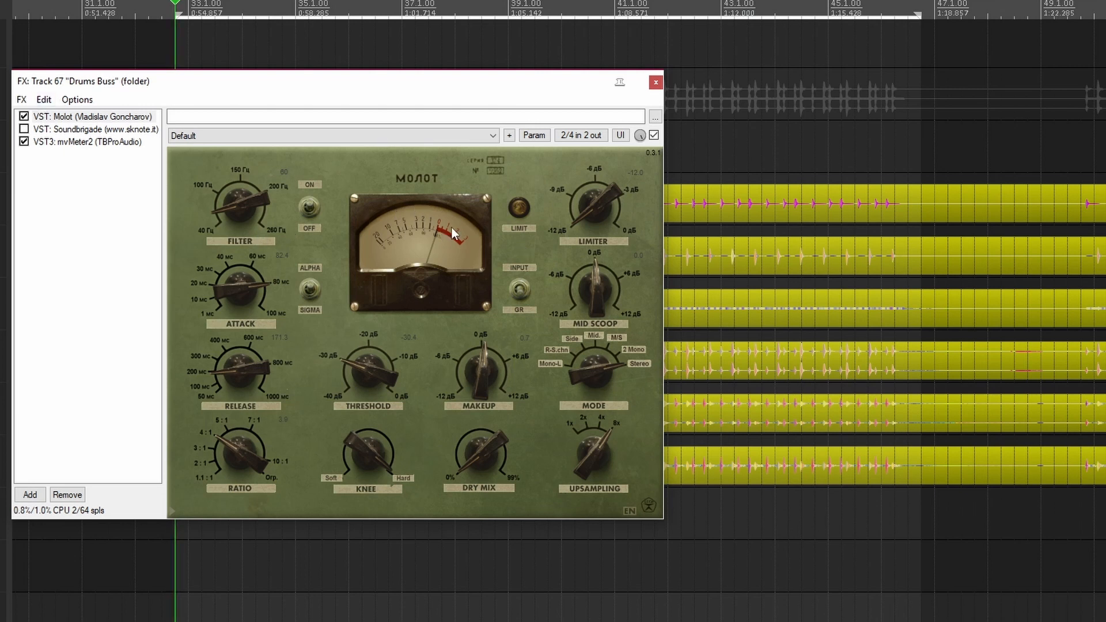
View the Soundbrigade plugin in the Drums Buss effects chain and return to Molot.
{"action": "left_click", "coordinate": [98, 131]}
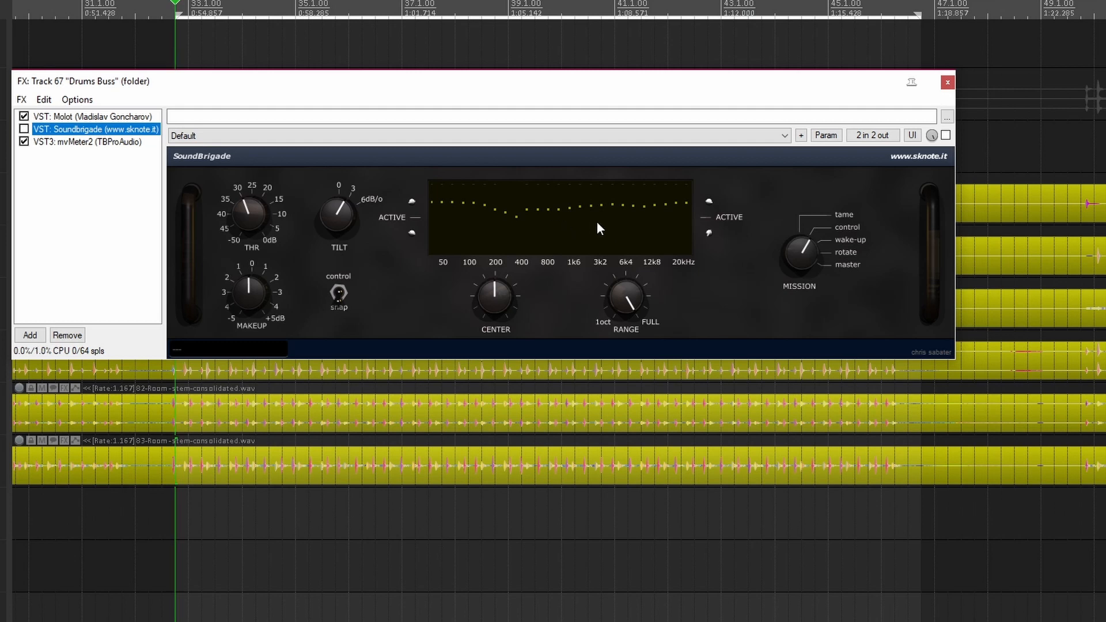
{"action": "left_click", "coordinate": [948, 81]}
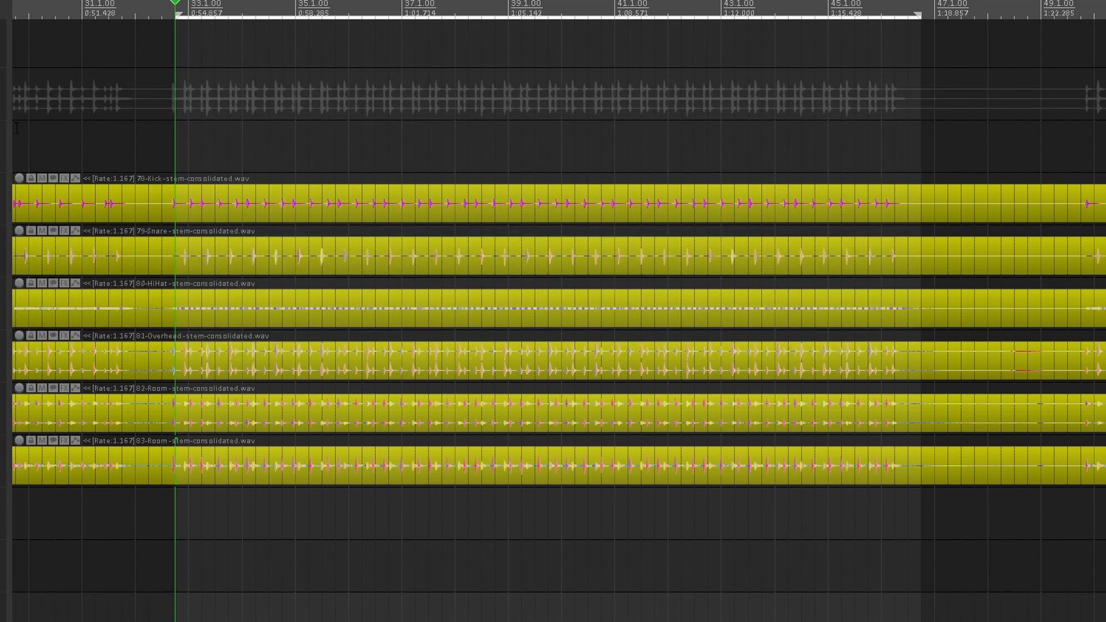
{"action": "key", "text": "f"}
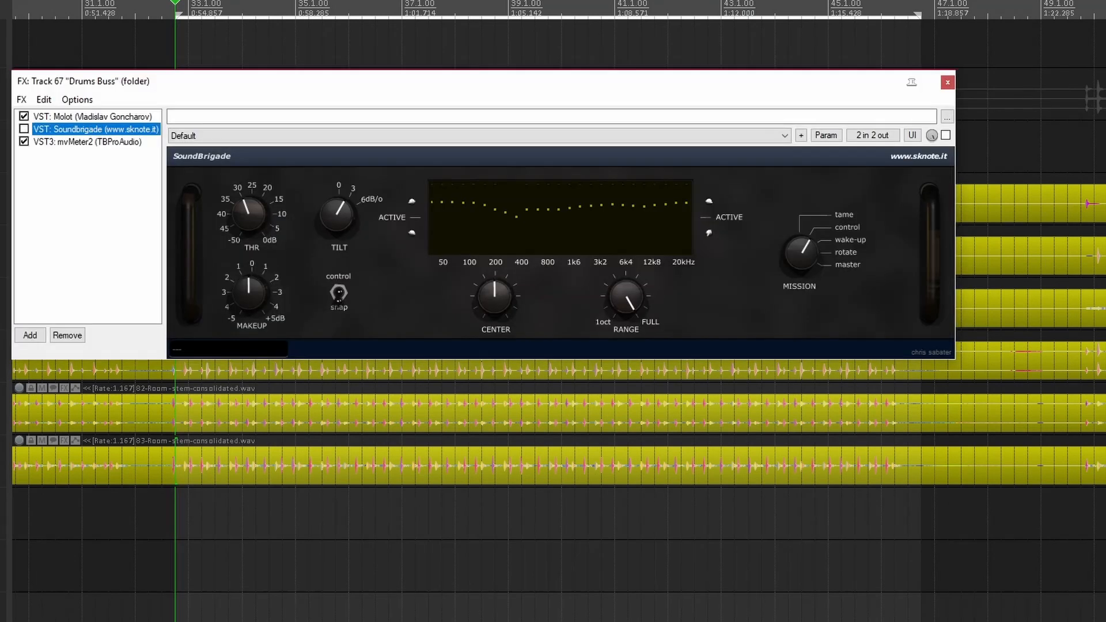
{"action": "left_click", "coordinate": [94, 116]}
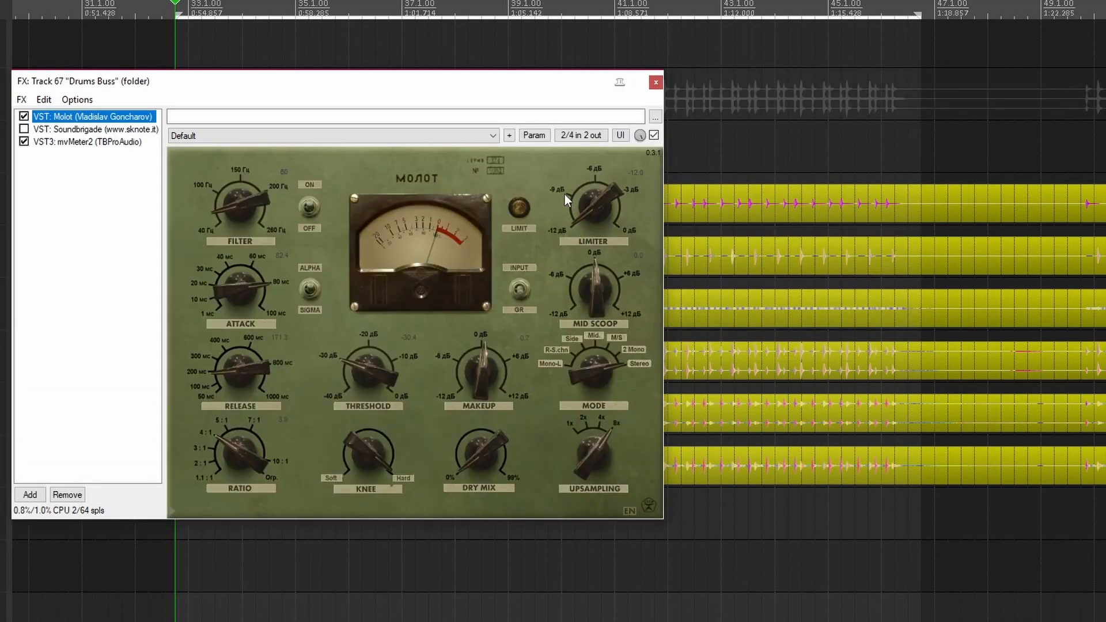
Compare Molot's Limiter at 0 dB and -12 dB during playback, and try out the Mid Scoop knob.
{"action": "left_click_drag", "start_coordinate": [597, 209], "coordinate": [608, 28]}
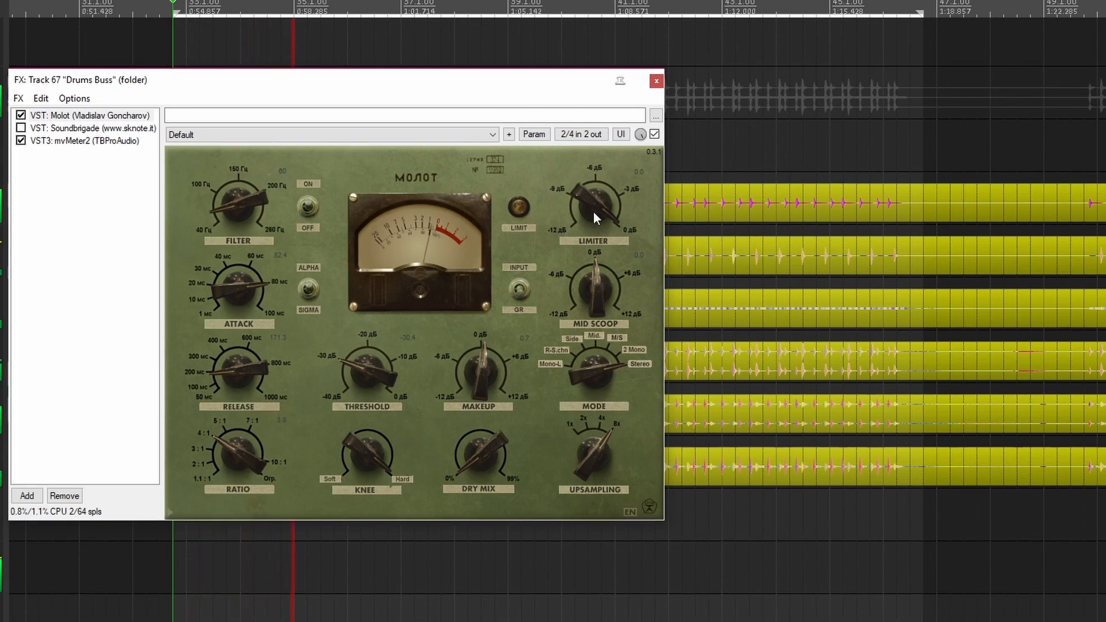
{"action": "left_click_drag", "start_coordinate": [599, 203], "coordinate": [582, 344]}
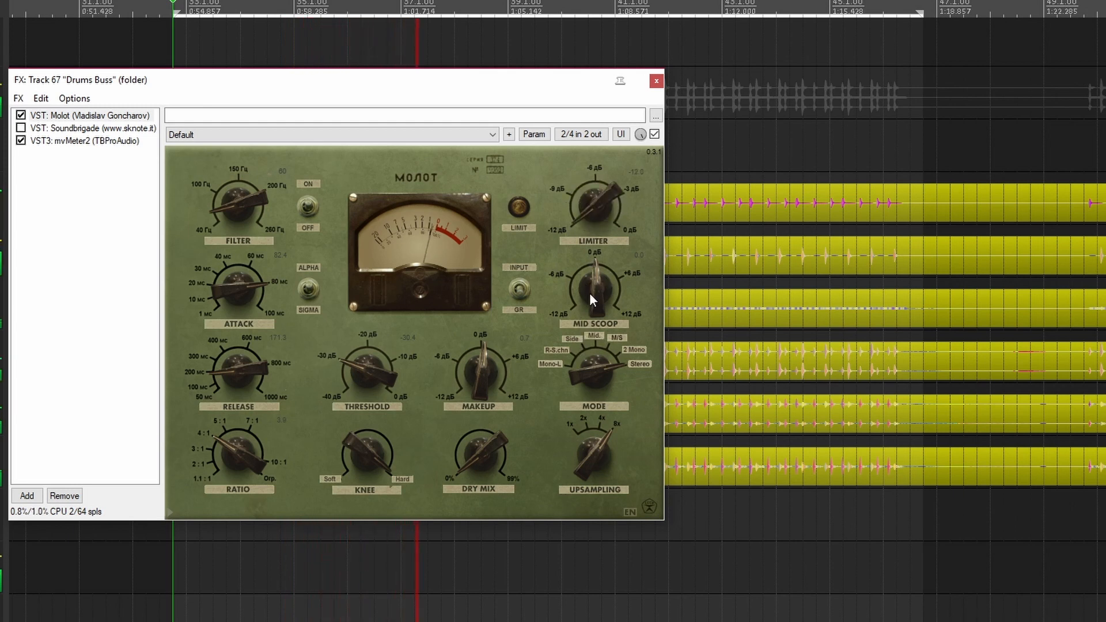
{"action": "left_click_drag", "start_coordinate": [597, 286], "coordinate": [549, 237]}
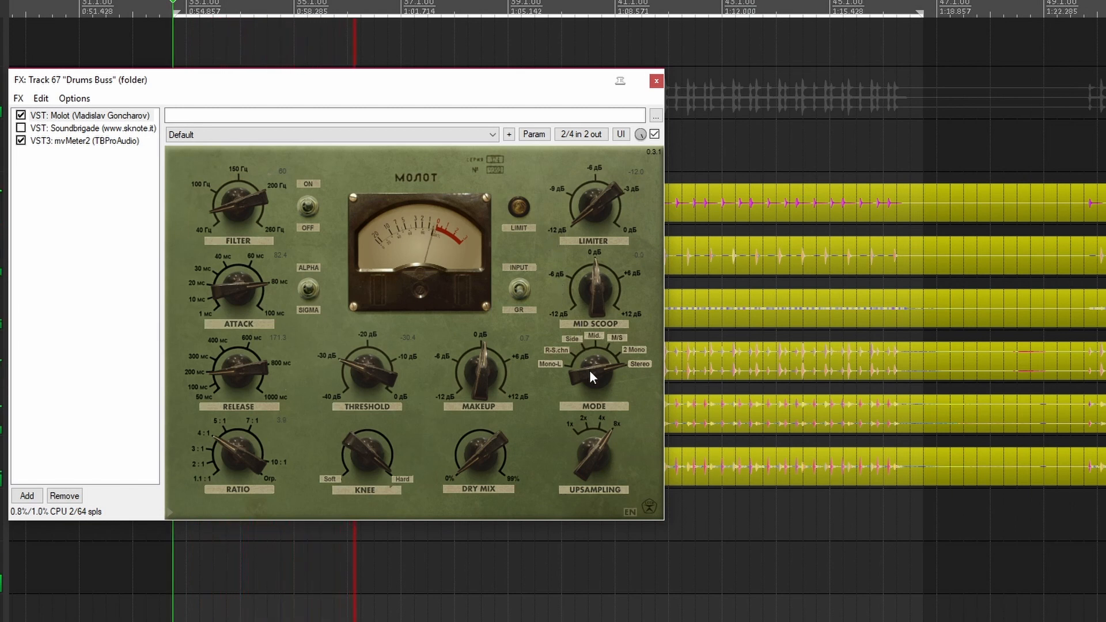
Audition Molot's Mode settings 2 Mono, M/S, Mid, Side and R-S.chn during drum playback, and return the knob to Stereo.
{"action": "left_click_drag", "start_coordinate": [590, 370], "coordinate": [581, 390]}
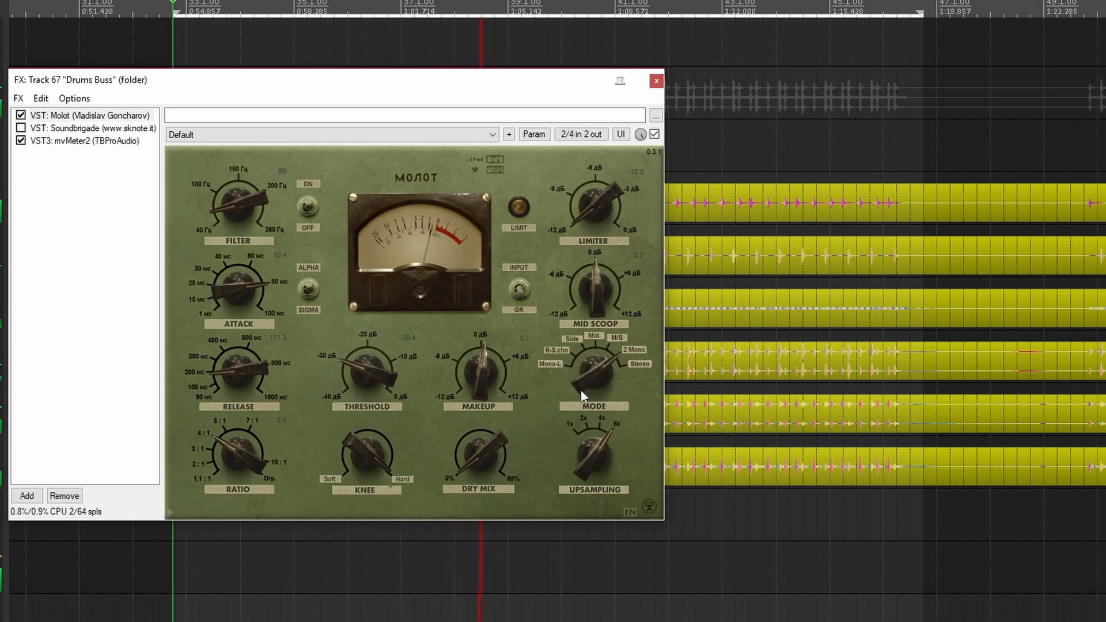
{"action": "left_click_drag", "start_coordinate": [581, 390], "coordinate": [576, 406]}
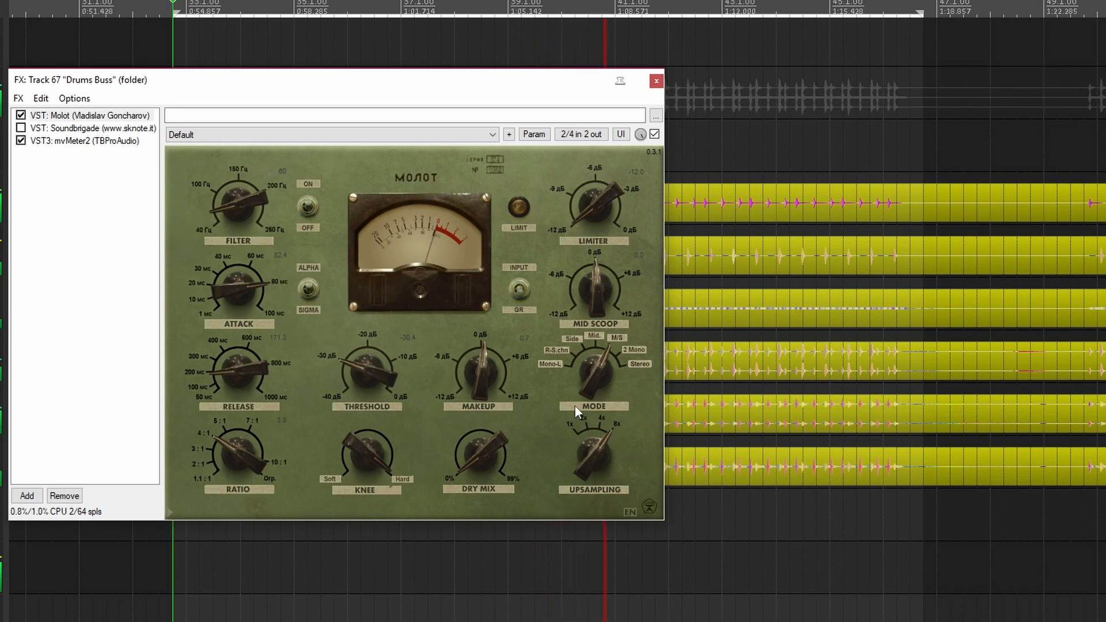
{"action": "left_click_drag", "start_coordinate": [575, 407], "coordinate": [572, 420]}
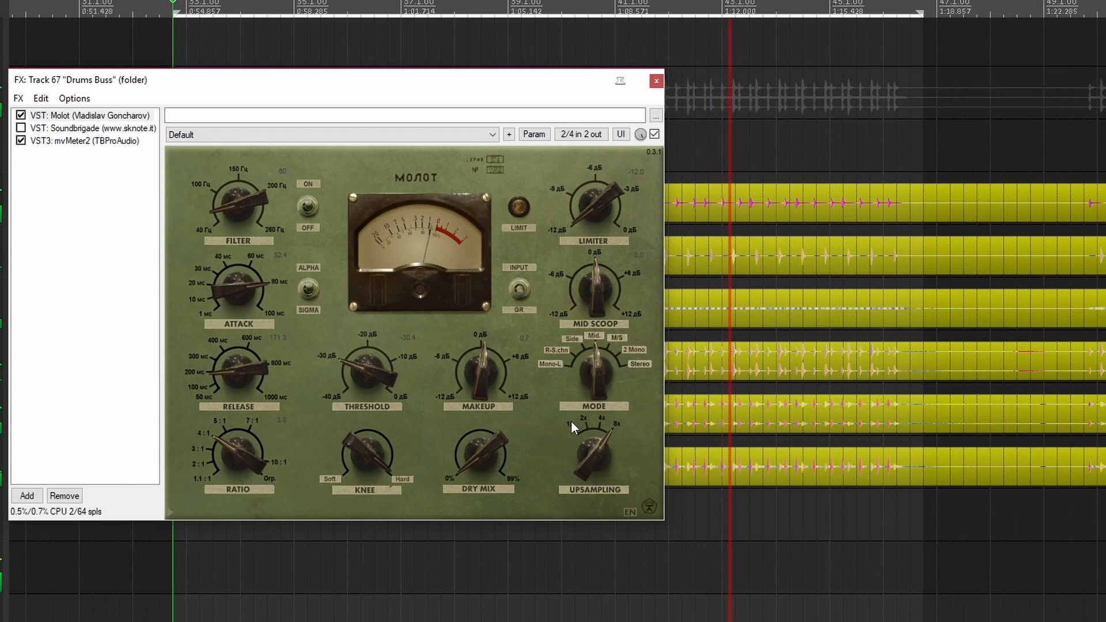
{"action": "left_click_drag", "start_coordinate": [572, 421], "coordinate": [566, 442]}
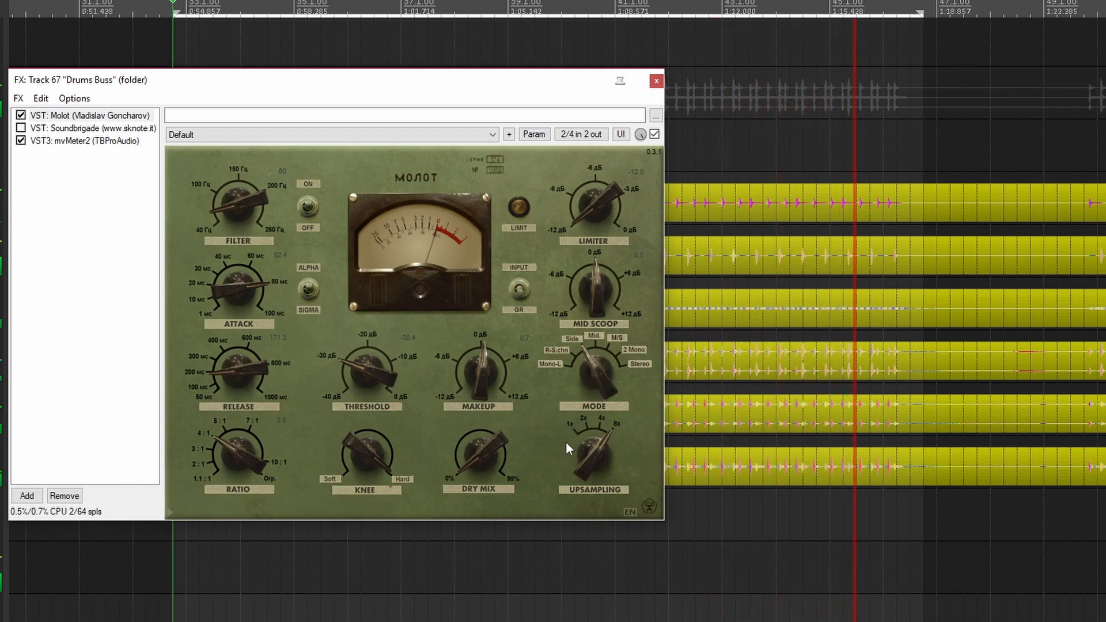
{"action": "left_click_drag", "start_coordinate": [566, 442], "coordinate": [558, 461]}
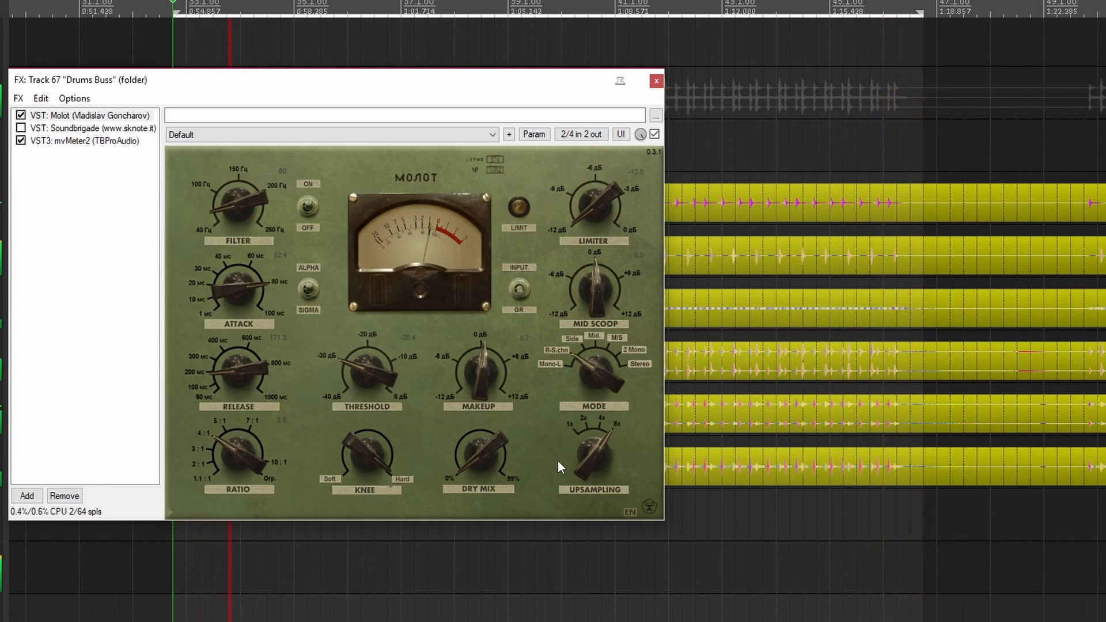
{"action": "left_click_drag", "start_coordinate": [557, 461], "coordinate": [579, 364]}
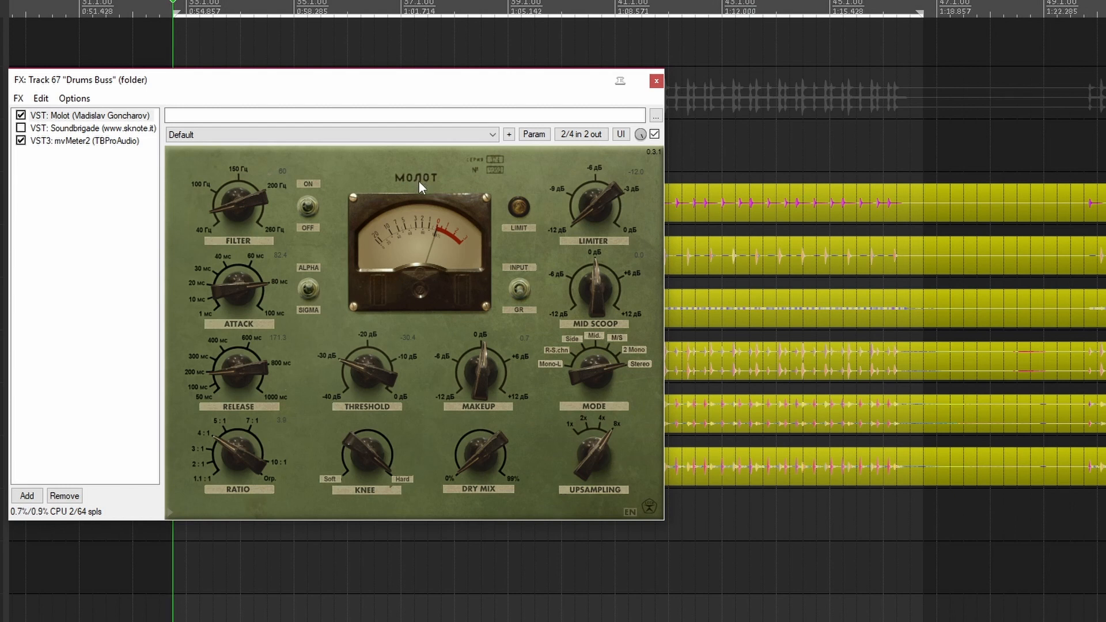
Enable Soundbrigade in the Drums Buss chain, comparing it bypassed and active during playback before returning to Molot.
{"action": "left_click", "coordinate": [21, 128]}
{"action": "left_click", "coordinate": [55, 128]}
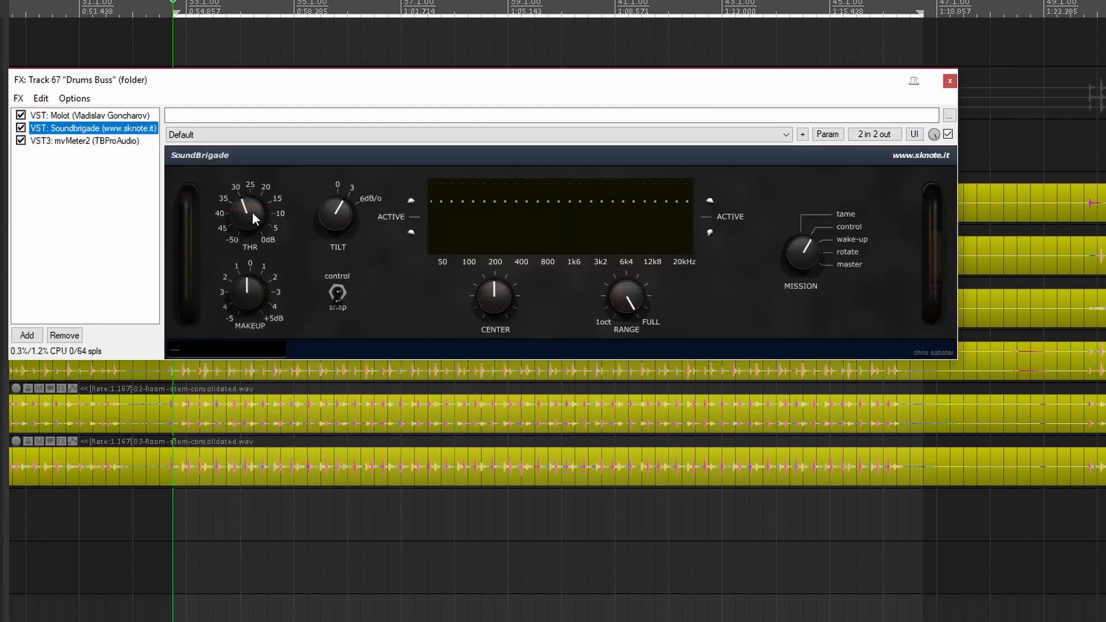
{"action": "key", "text": "space"}
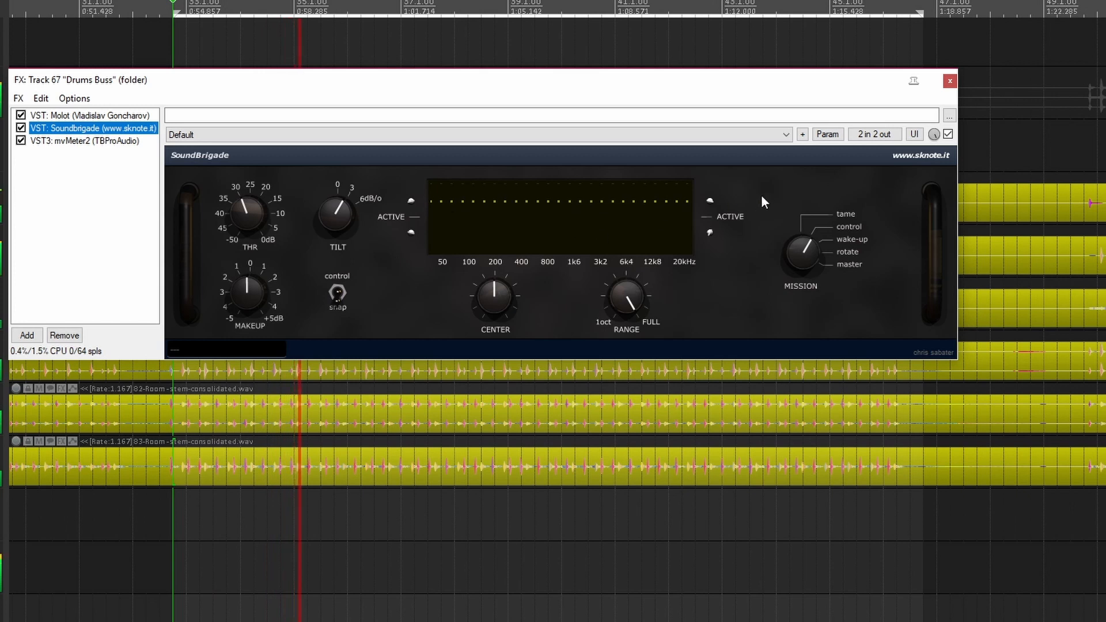
{"action": "left_click", "coordinate": [948, 136]}
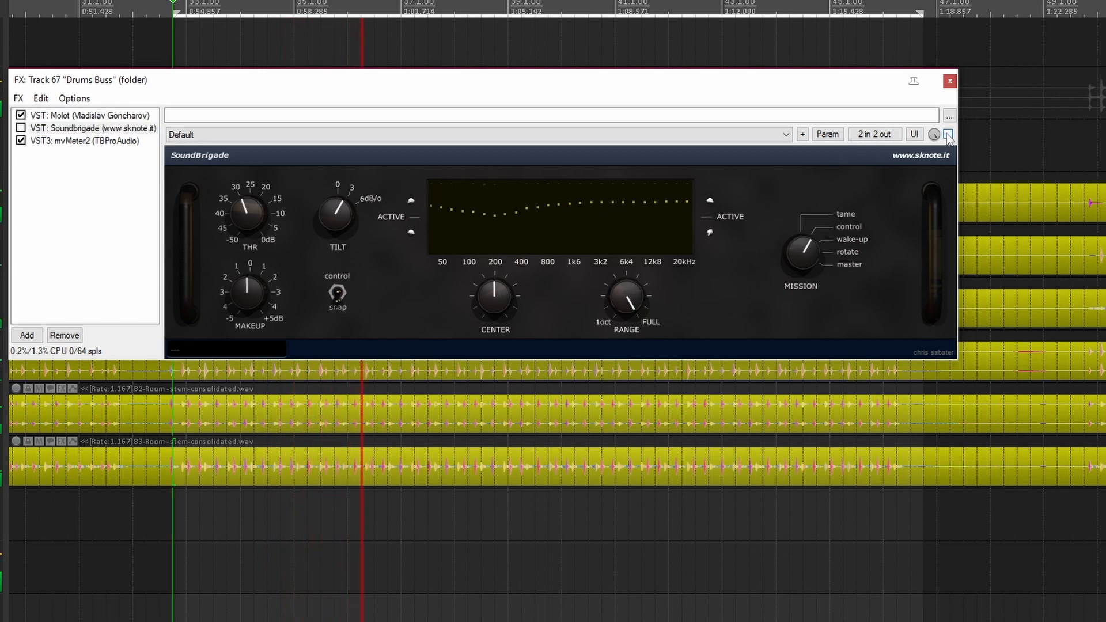
{"action": "left_click", "coordinate": [948, 135]}
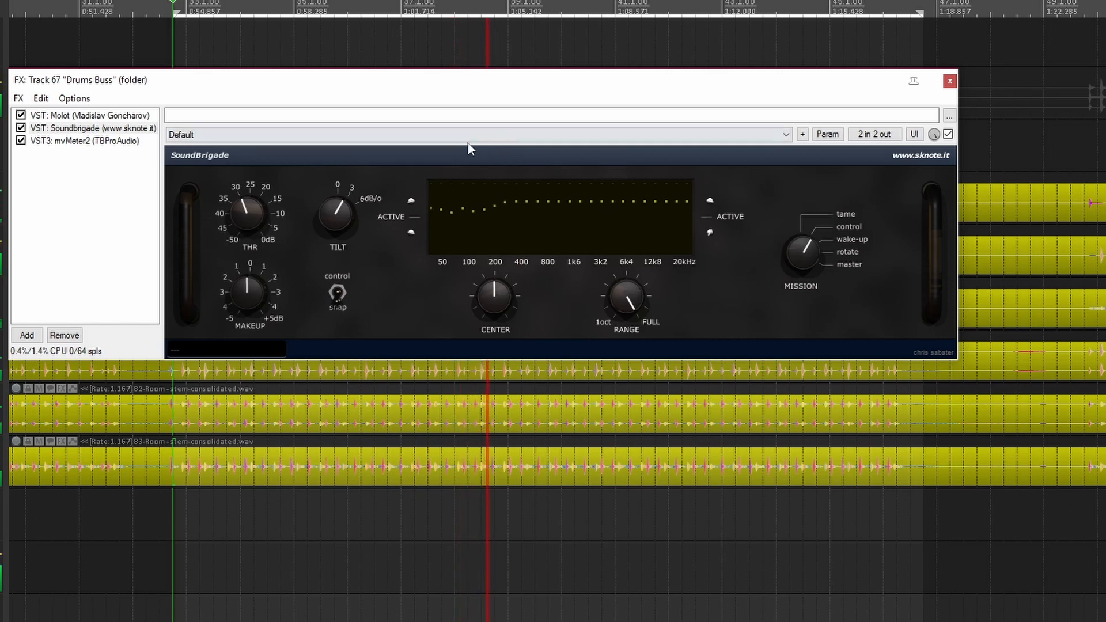
{"action": "left_click", "coordinate": [83, 119]}
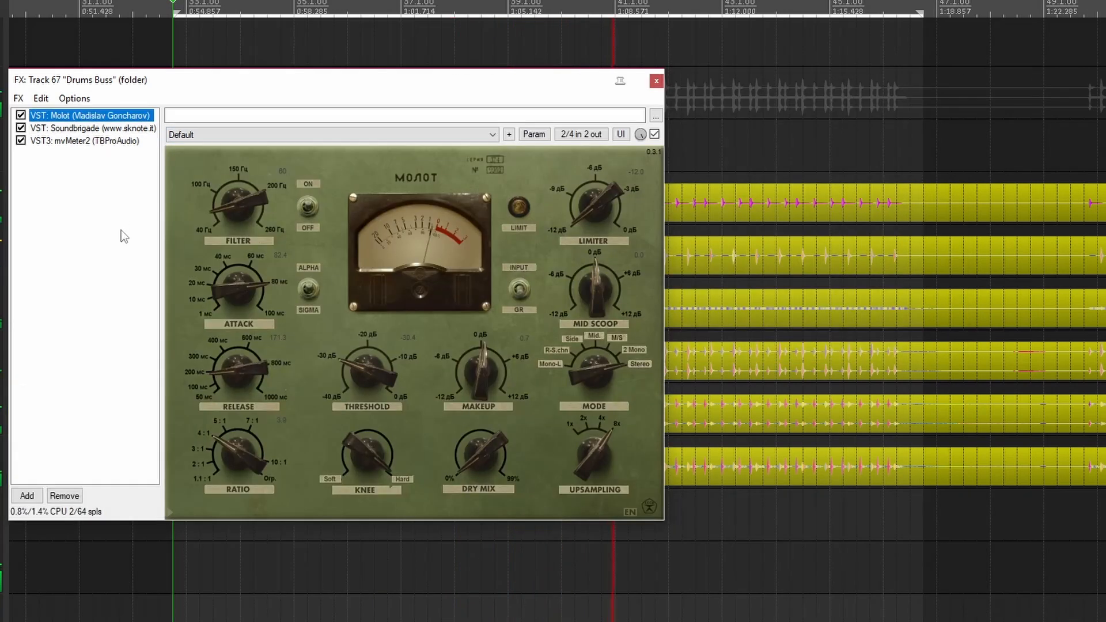